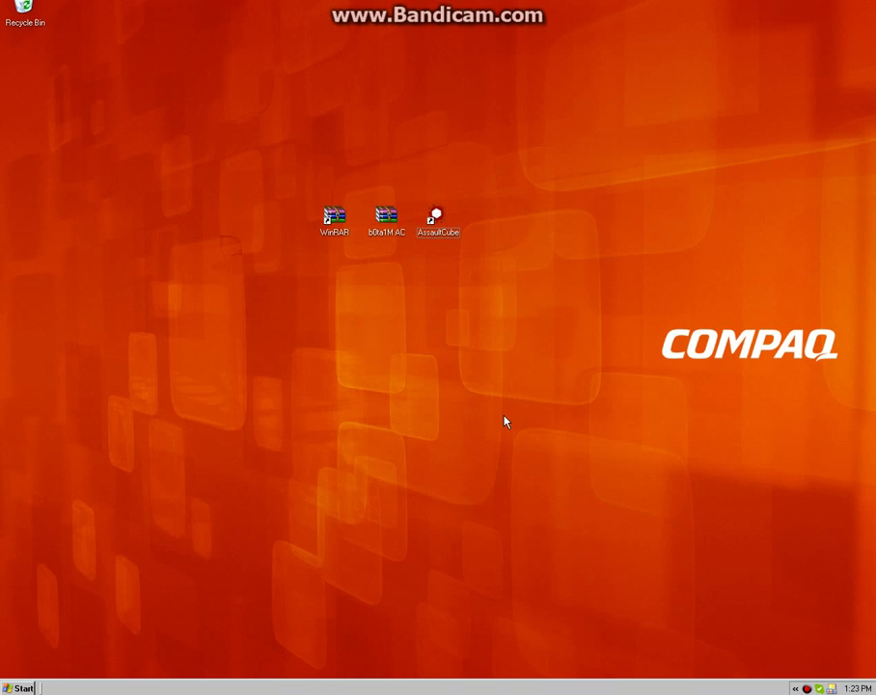
drag(161, 432, 378, 242)
click(378, 241)
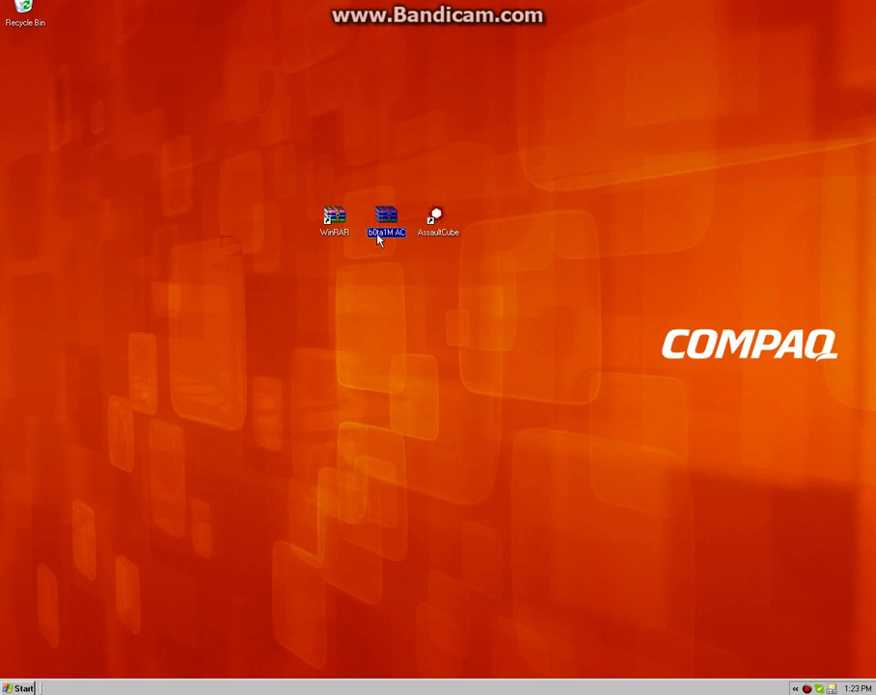
double_click(379, 241)
drag(329, 352, 192, 529)
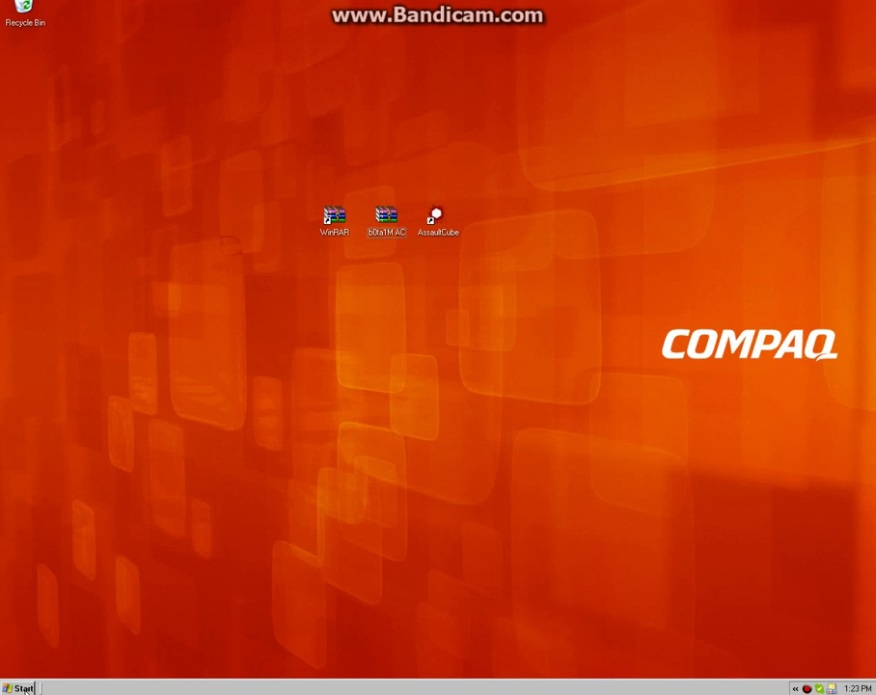
Open My Computer and browse to the Program Files folder on the PRESARIO (C:) drive
click(22, 689)
click(162, 477)
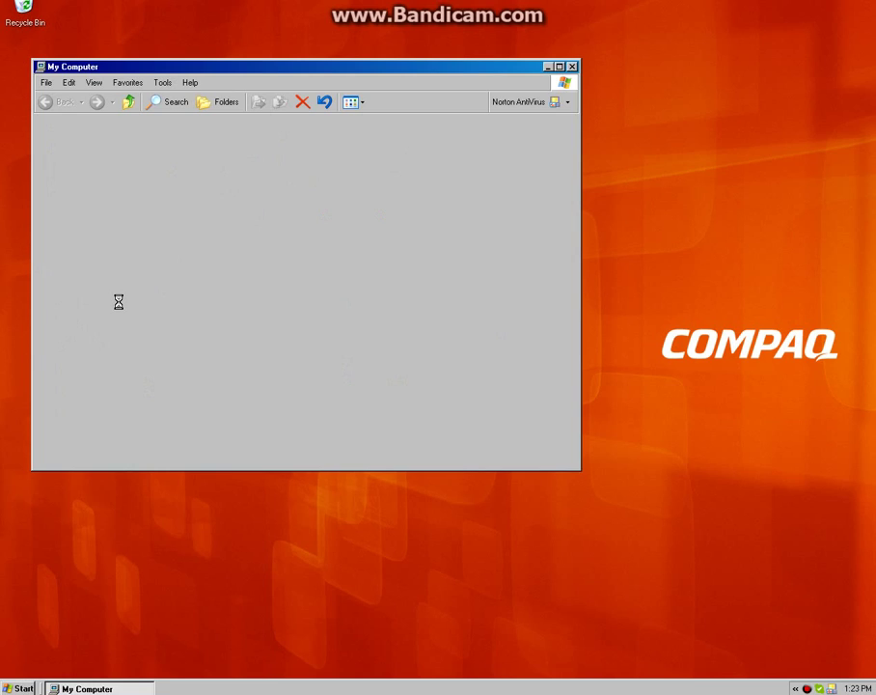
drag(221, 71, 282, 142)
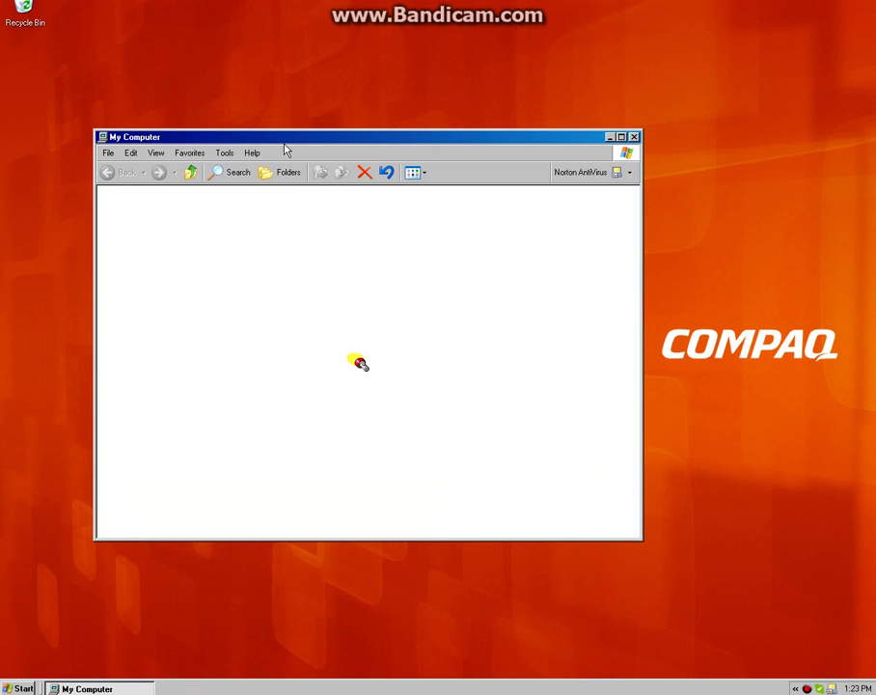
click(147, 302)
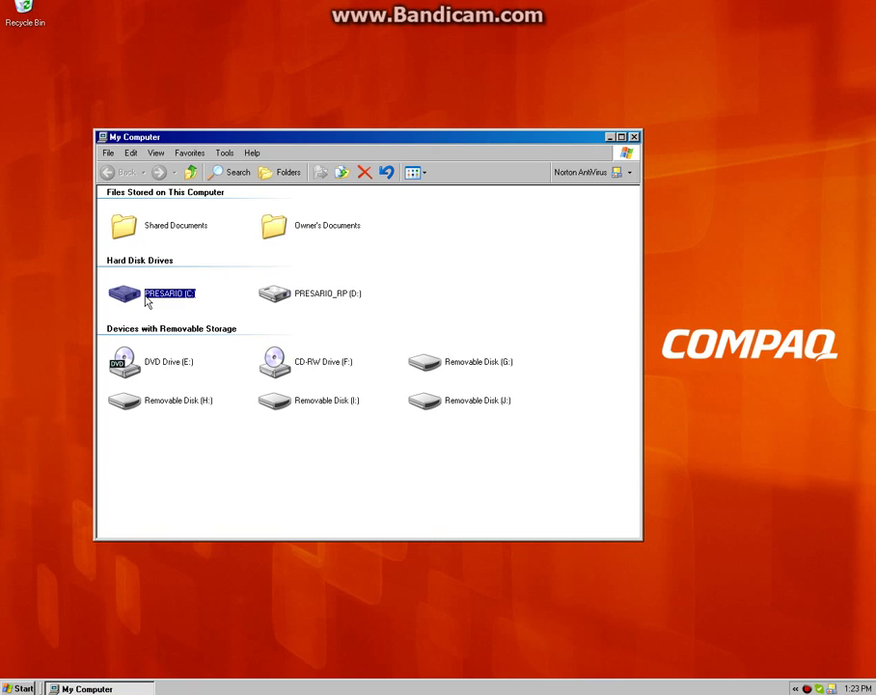
double_click(146, 302)
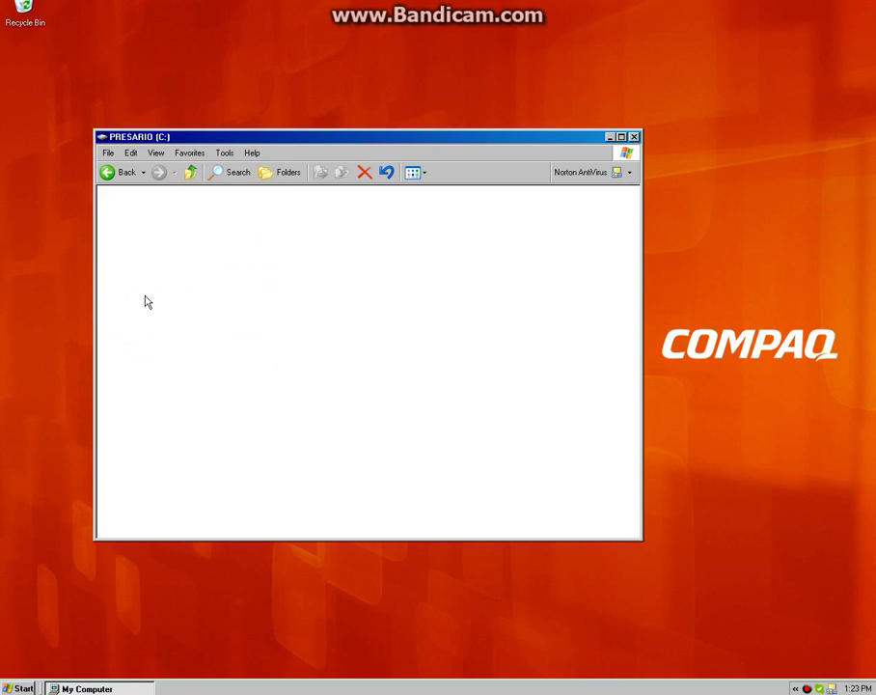
double_click(307, 253)
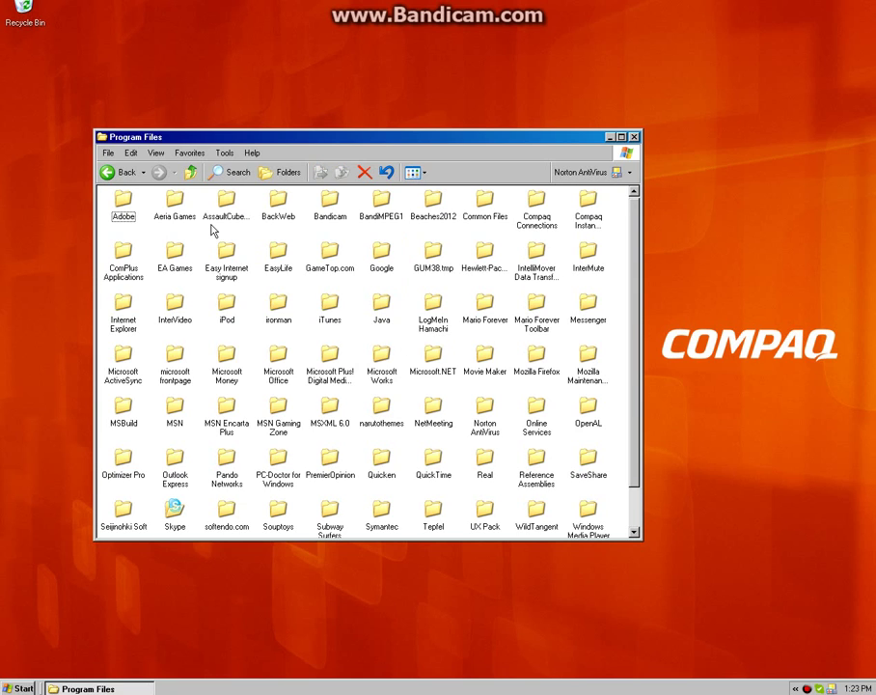
Open the AssaultCube_v1.1.0.4 folder and its bin_win32 subfolder
click(221, 223)
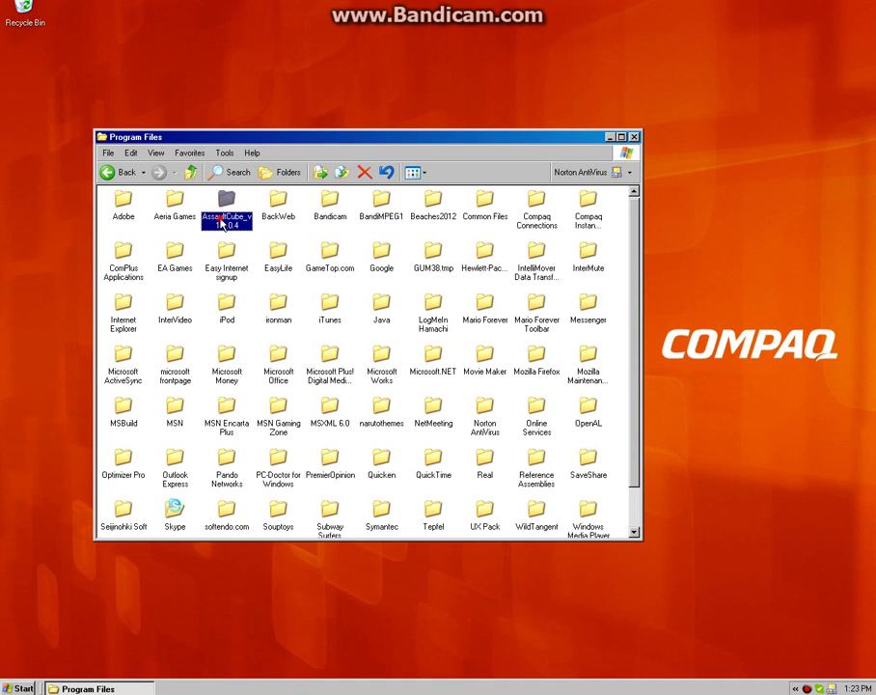
click(221, 223)
double_click(221, 223)
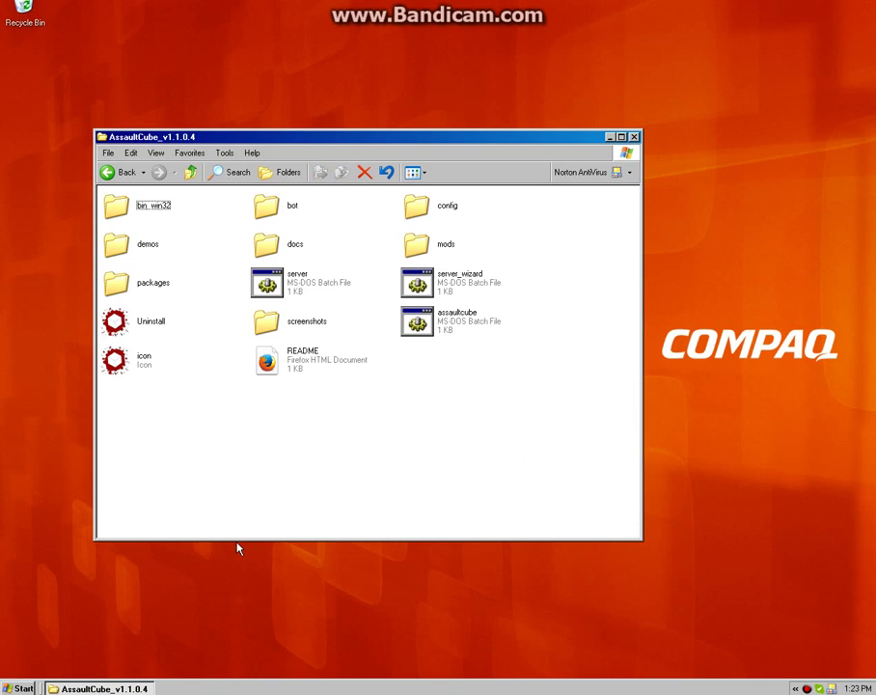
drag(203, 435, 371, 515)
double_click(158, 211)
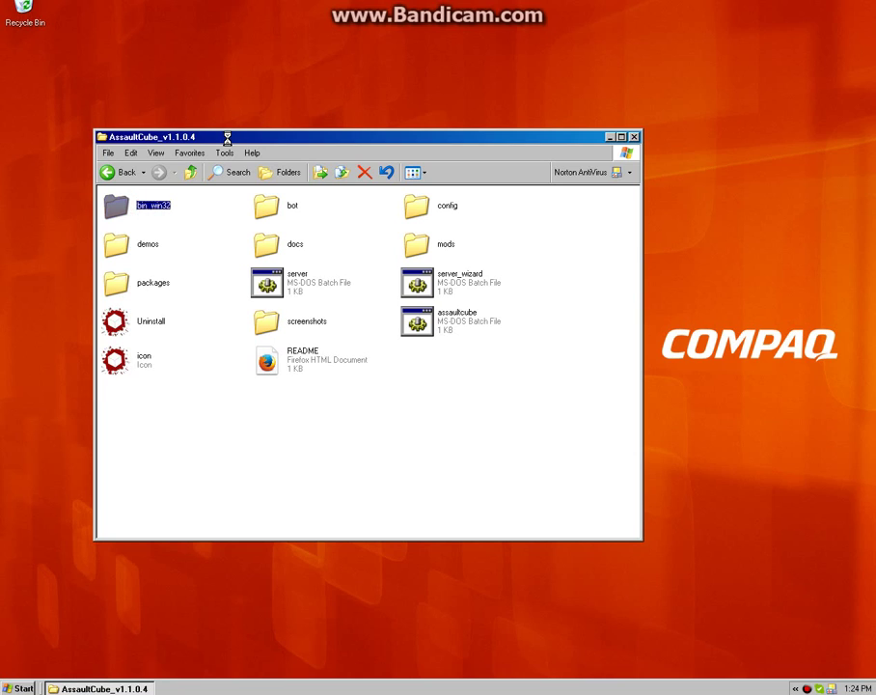
click(309, 180)
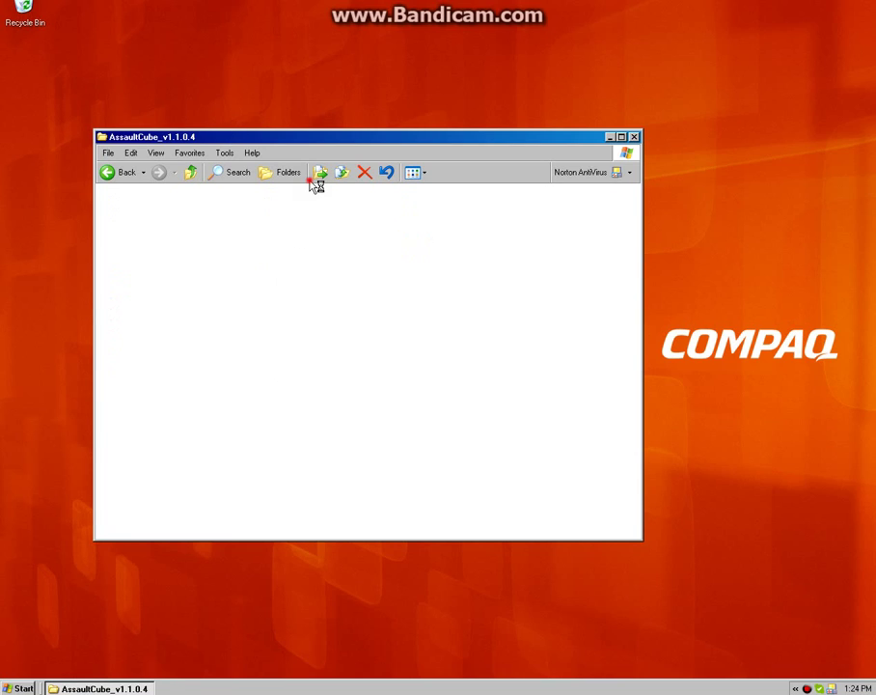
click(302, 142)
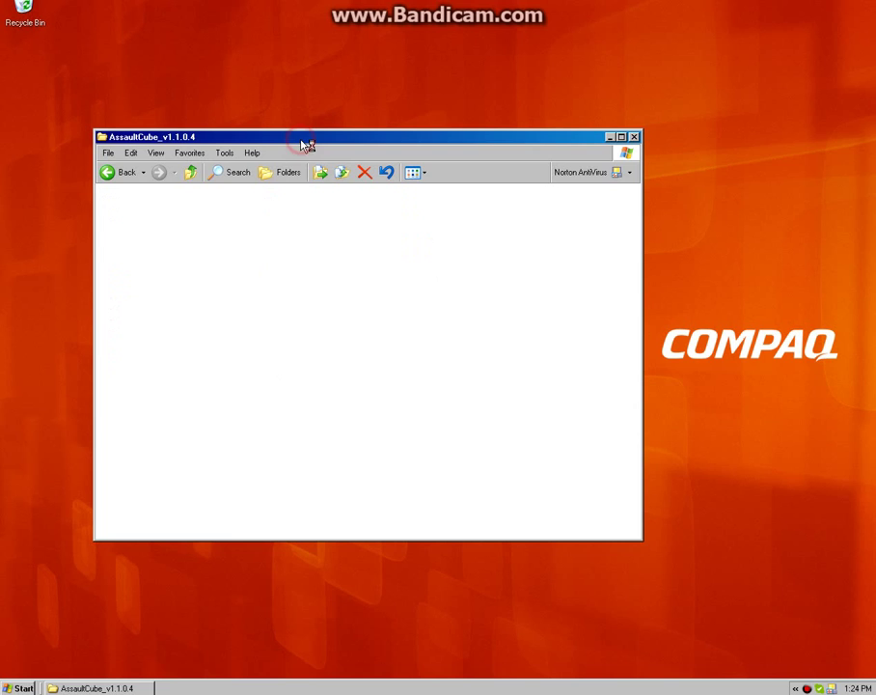
Move the bin_win32 window aside into a corner of the desktop and minimize it to uncover the desktop icons
drag(307, 145, 209, 14)
drag(564, 417, 209, 596)
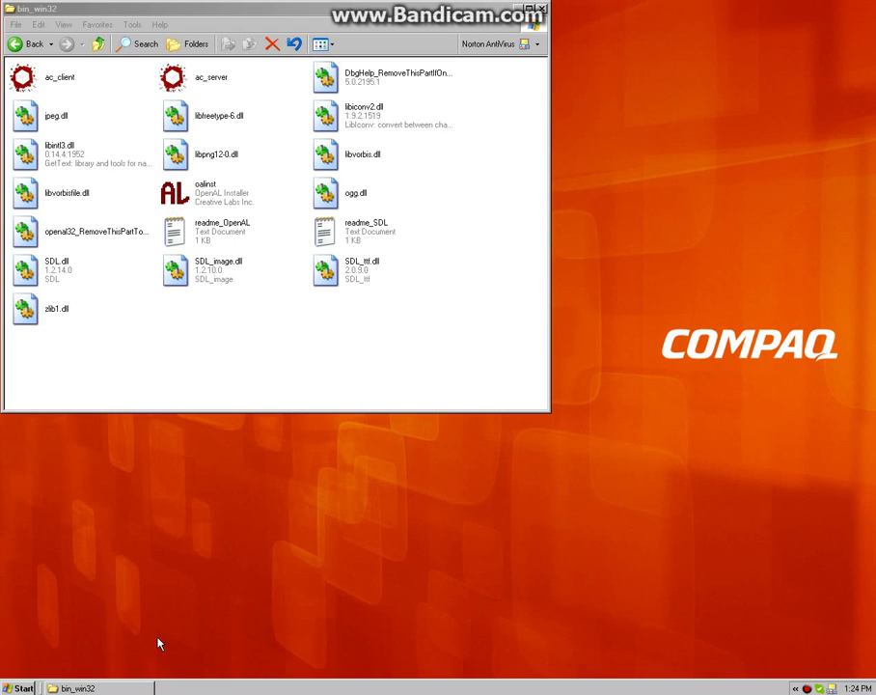
click(71, 688)
click(71, 688)
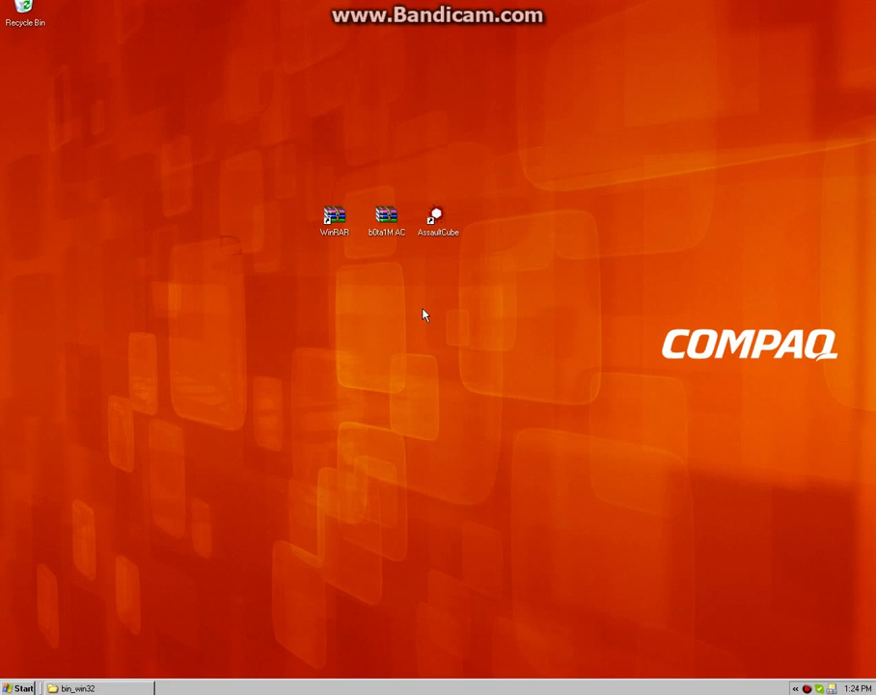
Open the b0ta1M AC archive from the desktop in WinRAR, bring back the bin_win32 window and open the archive's b0ta1M AC folder
click(385, 216)
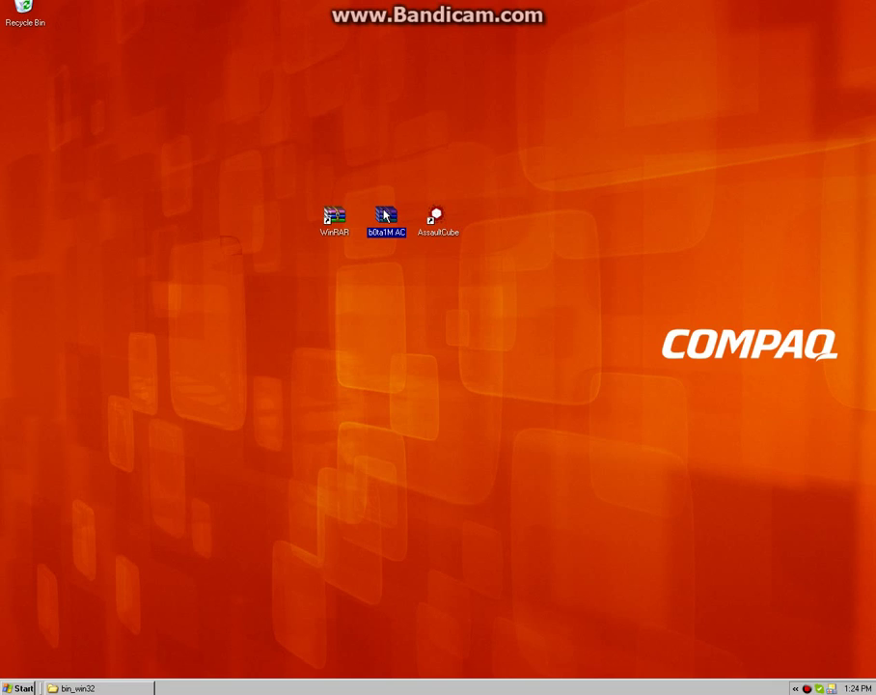
double_click(385, 217)
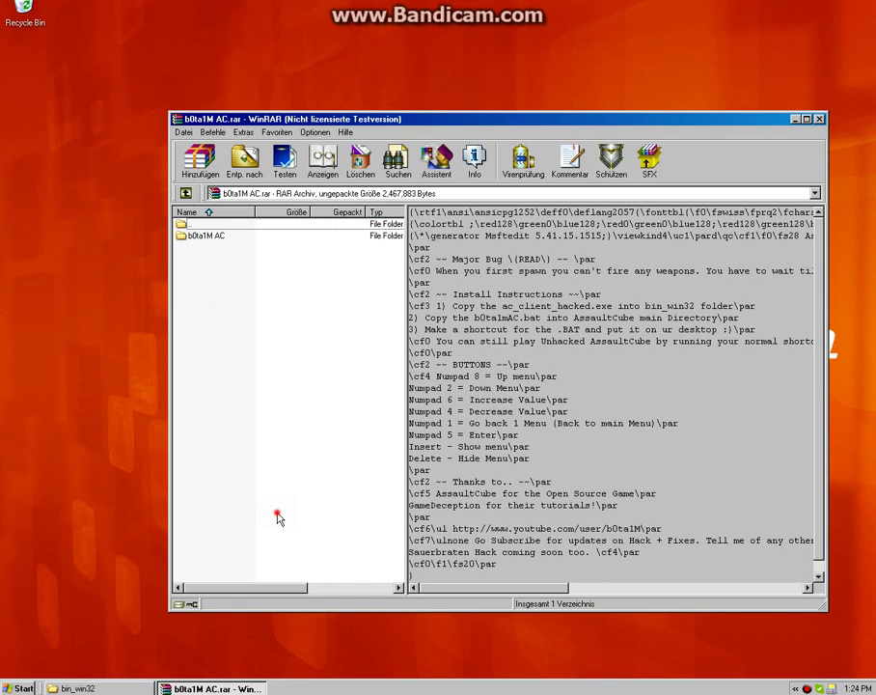
click(248, 364)
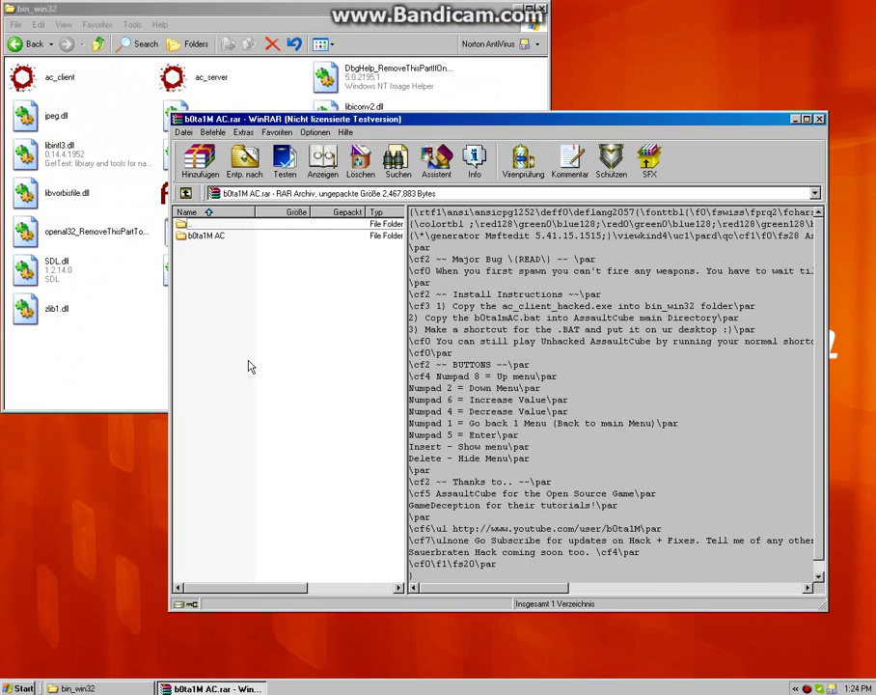
click(231, 238)
double_click(232, 238)
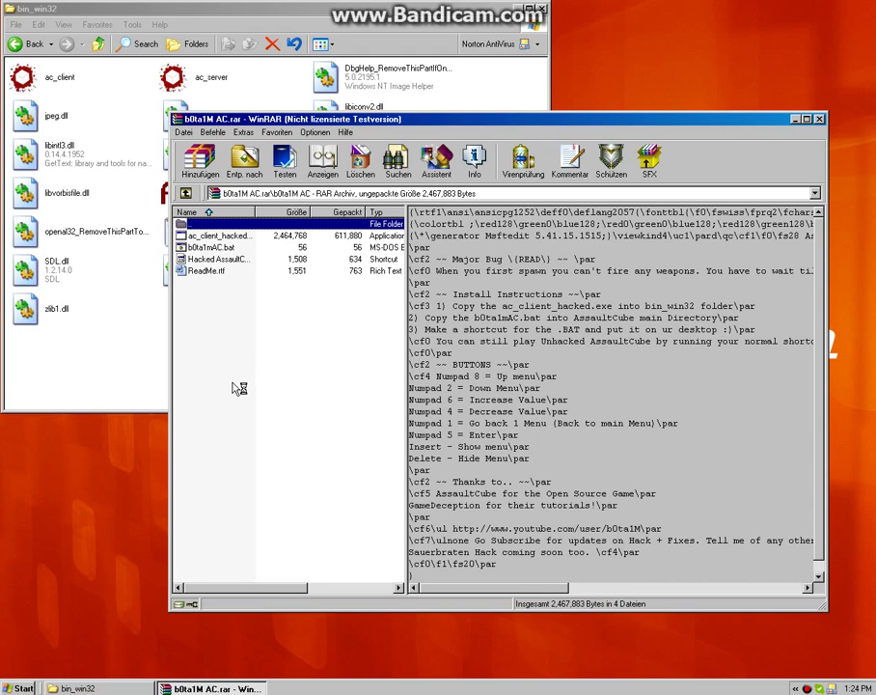
Extract ac_client_hacked from the archive into the bin_win32 folder, close the duplicate archive window and minimize the original one
drag(232, 381, 331, 172)
drag(217, 118, 275, 104)
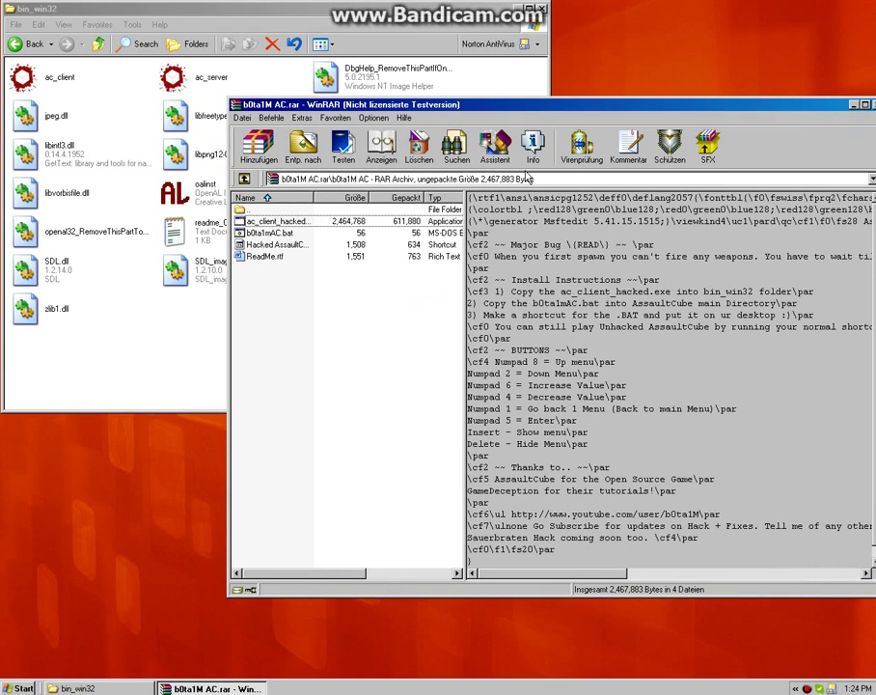
click(581, 153)
click(247, 221)
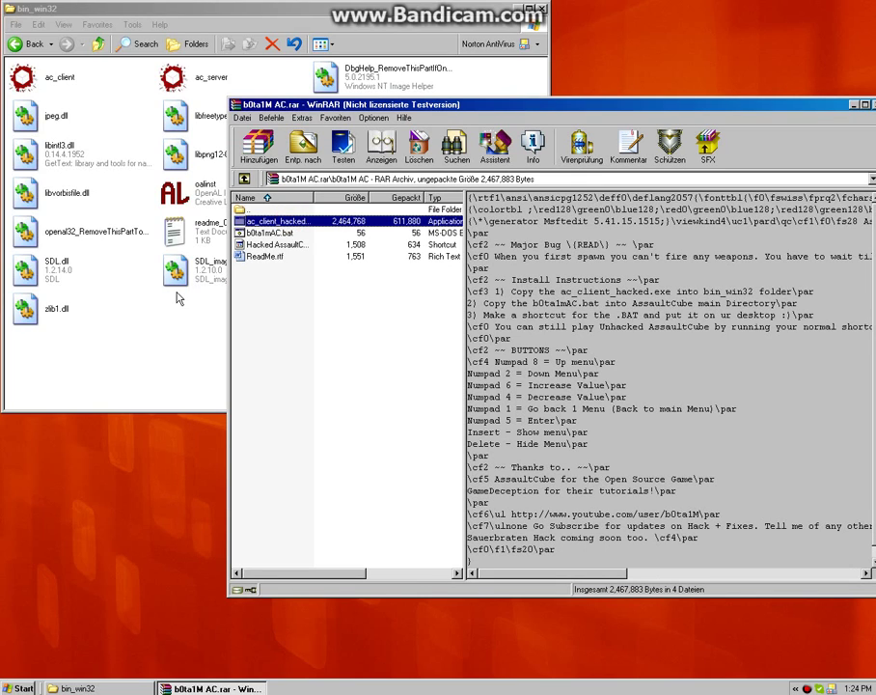
mouse_move(177, 299)
mouse_down()
mouse_move(164, 343)
mouse_move(175, 362)
mouse_up()
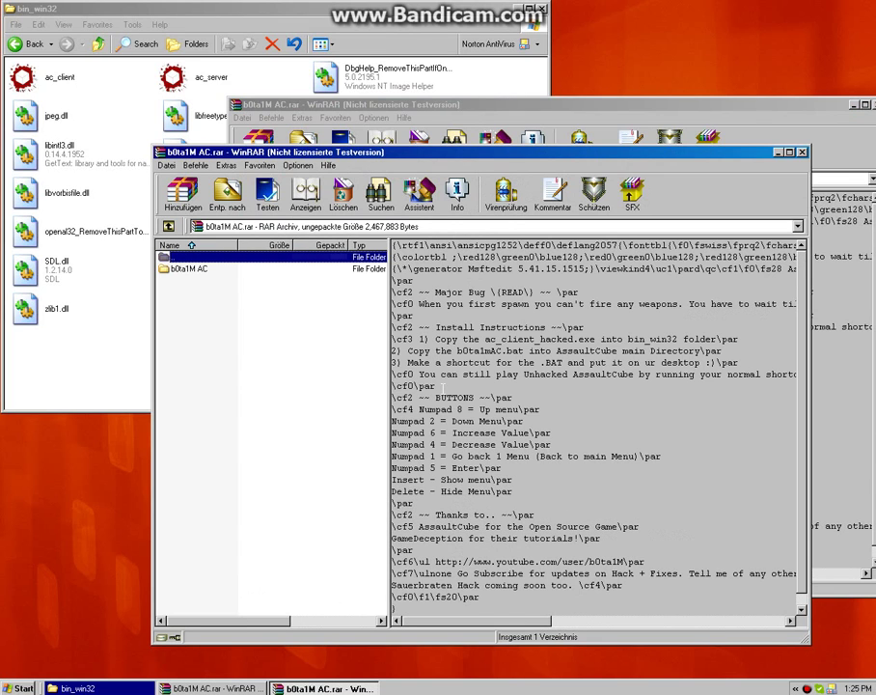
click(801, 151)
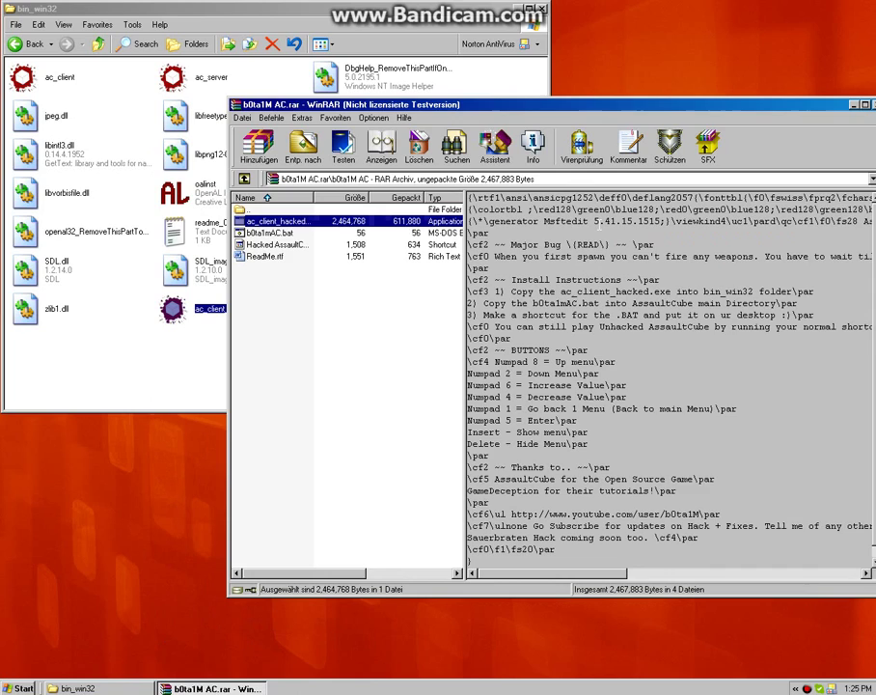
click(856, 105)
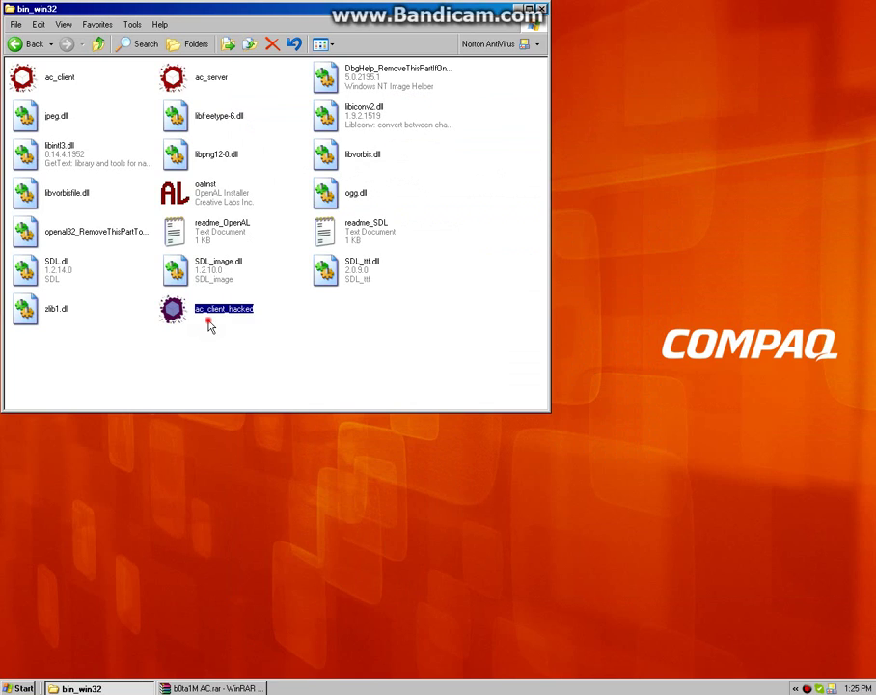
Rename the original ac_client file in bin_win32 as ac_client_Not_hacked
click(230, 348)
click(233, 317)
click(68, 83)
click(67, 82)
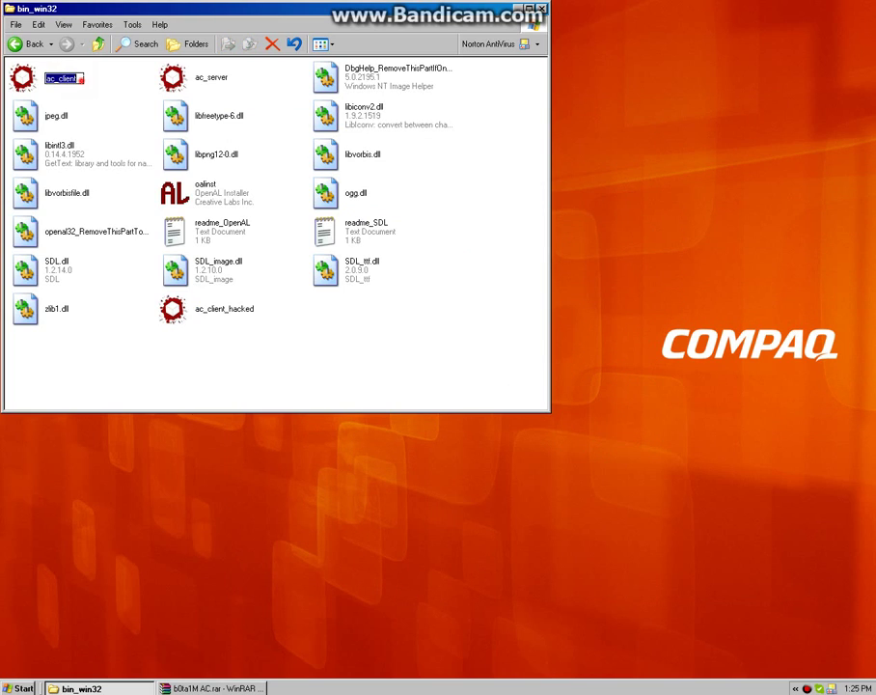
key(End)
text(_Not_hacked)
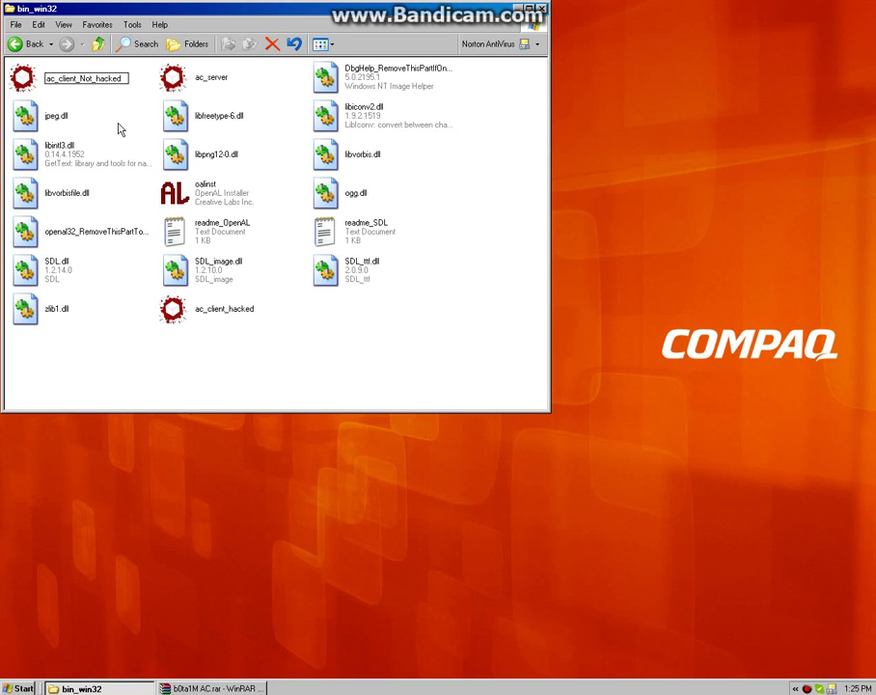
click(97, 387)
Rename the extracted ac_client_hacked file as ac_client
drag(145, 374, 237, 319)
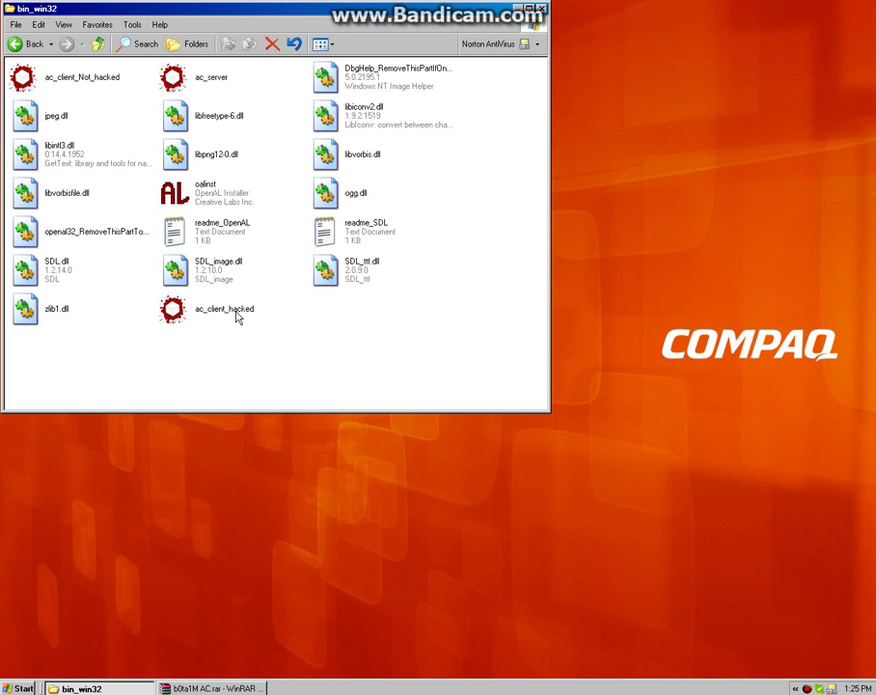
click(228, 318)
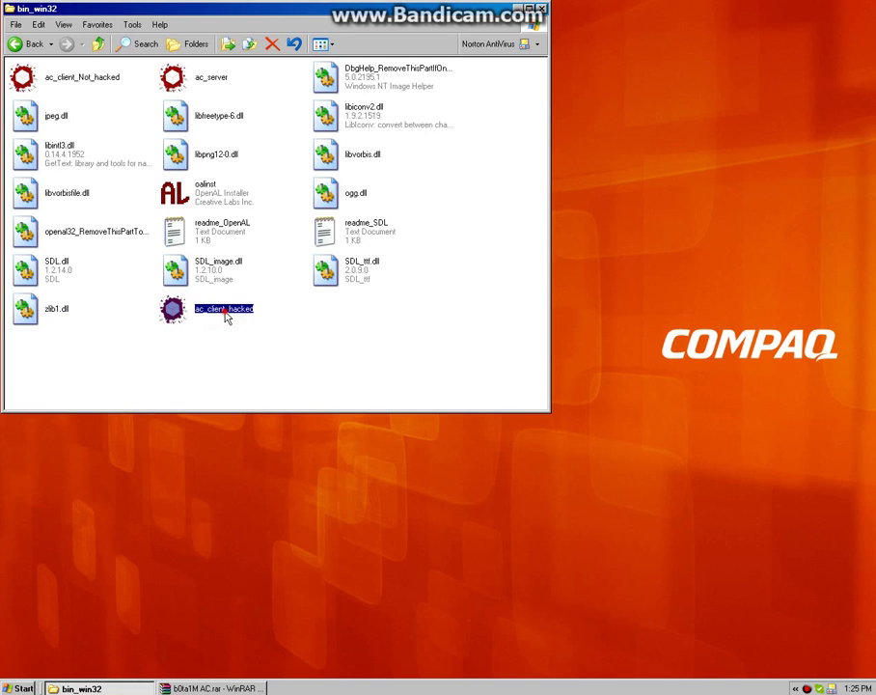
click(225, 314)
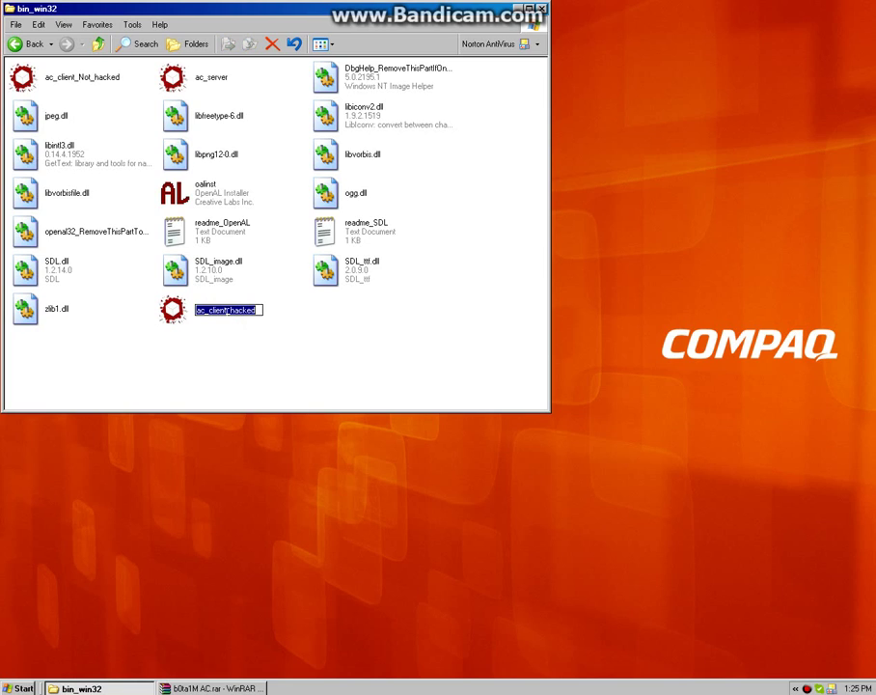
drag(228, 312, 272, 301)
key(BackSpace)
click(276, 377)
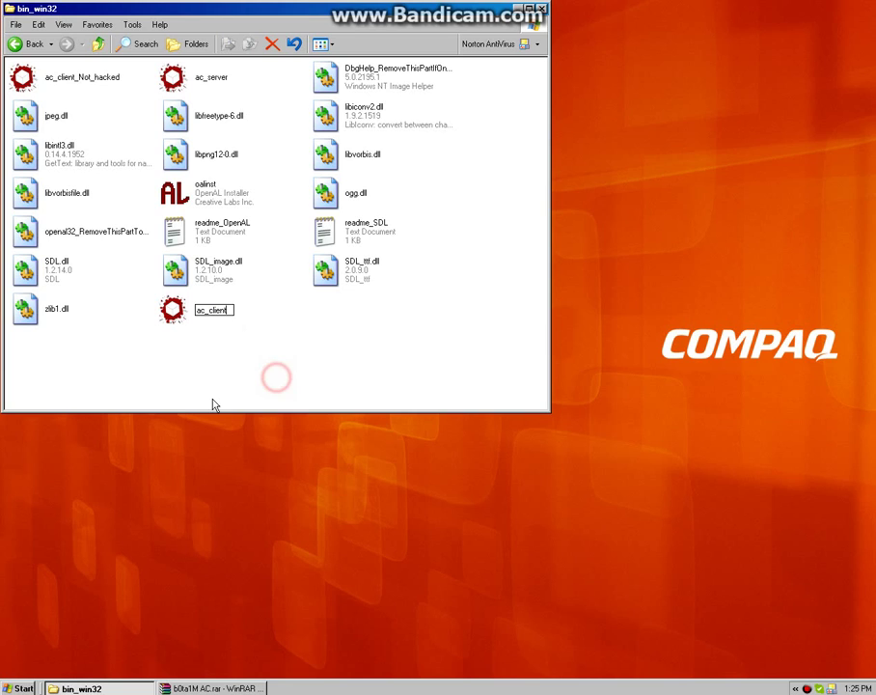
drag(323, 365, 164, 349)
Move the bin_win32 window towards the middle of the desktop and restore the b0ta1M AC archive window in front of it
drag(309, 10, 456, 144)
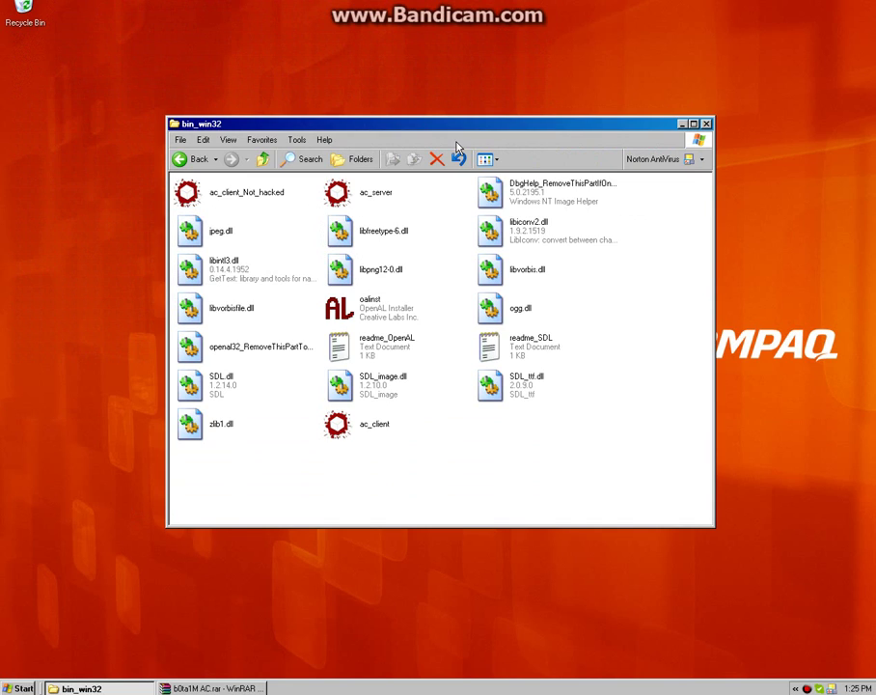
click(741, 537)
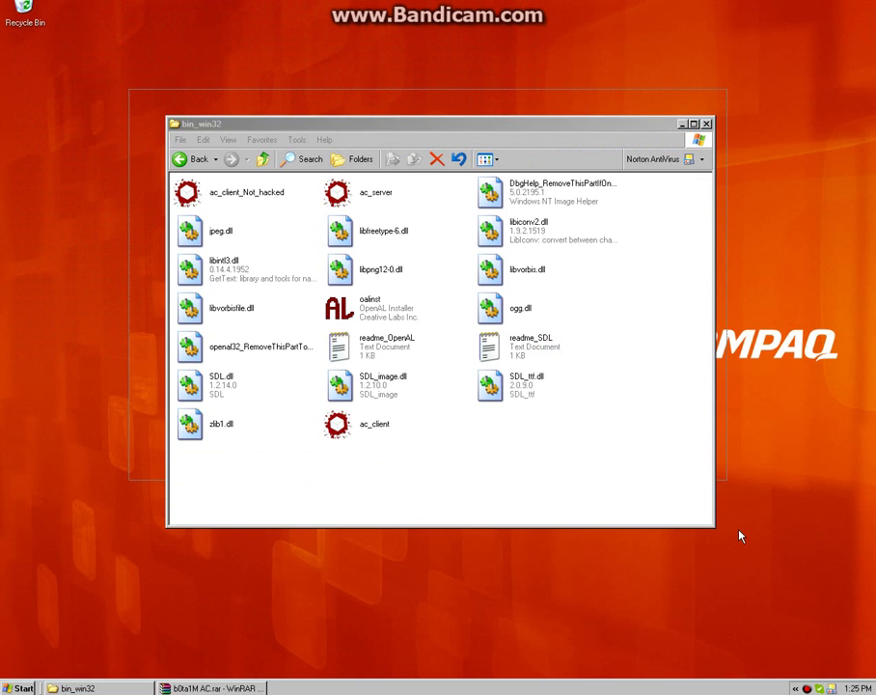
drag(740, 537, 742, 554)
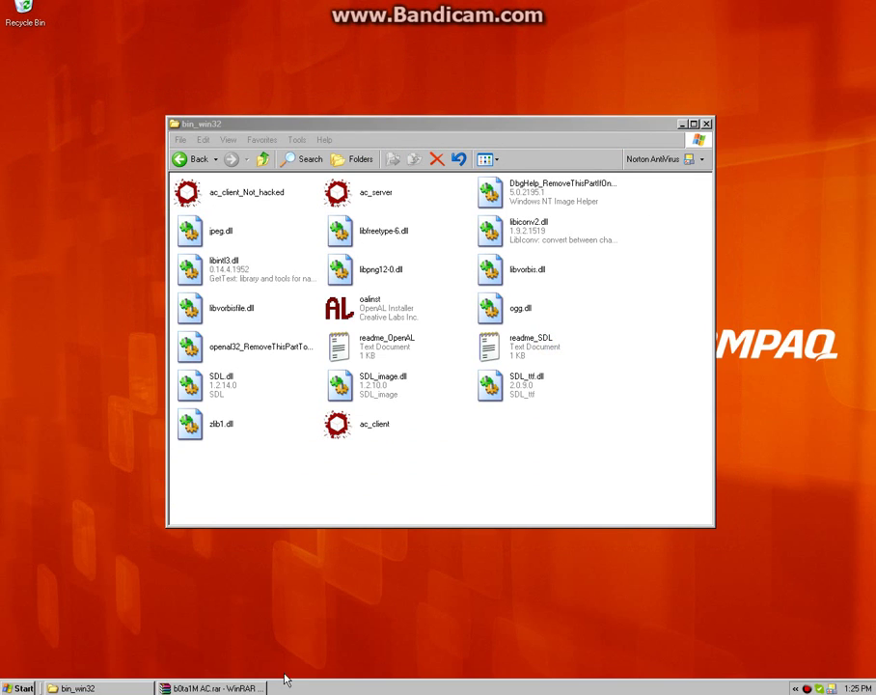
click(212, 688)
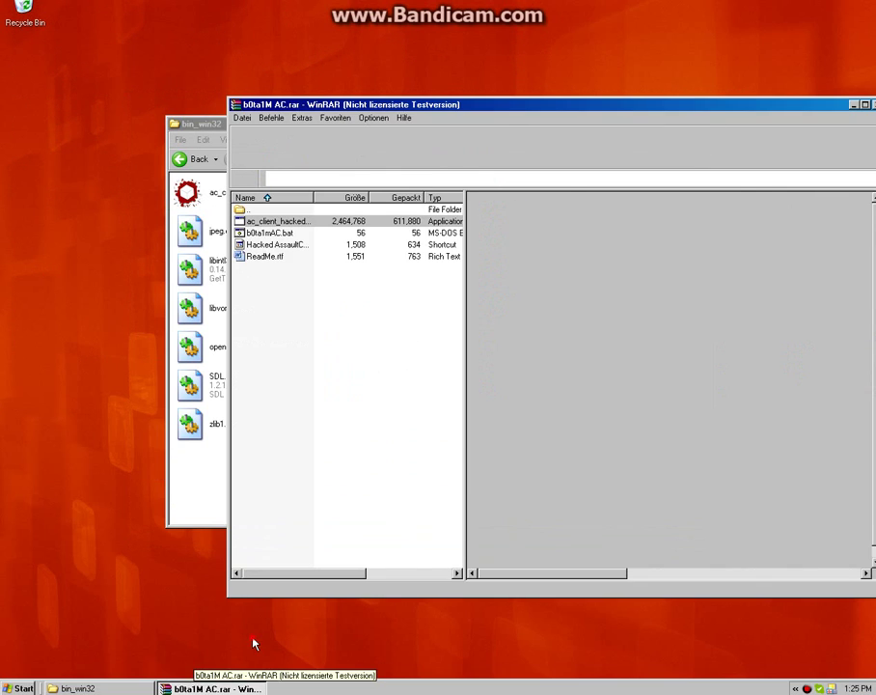
mouse_move(196, 675)
mouse_down()
mouse_move(551, 210)
mouse_move(675, 113)
mouse_move(689, 75)
mouse_up()
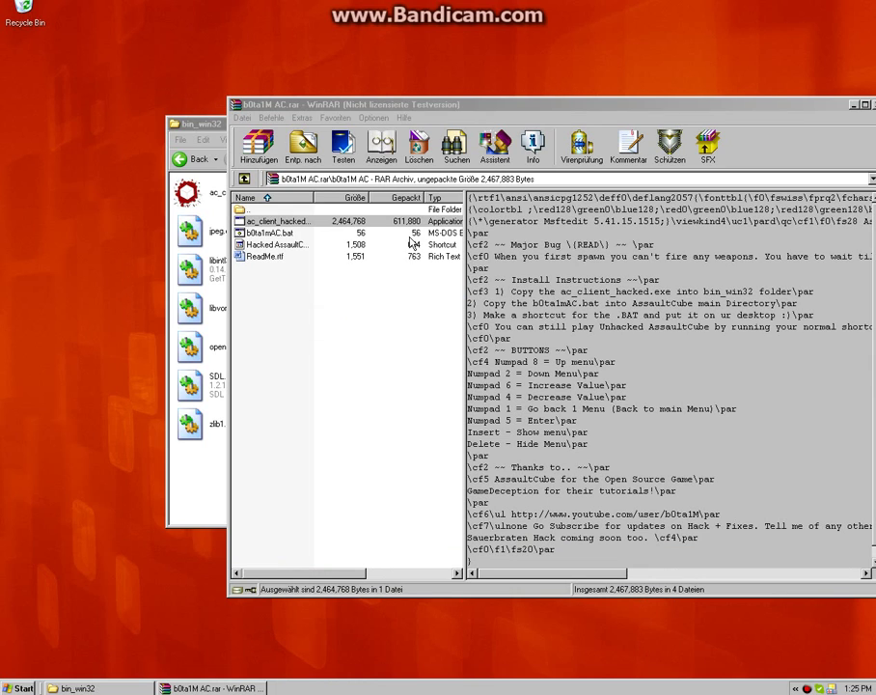
drag(339, 365, 309, 313)
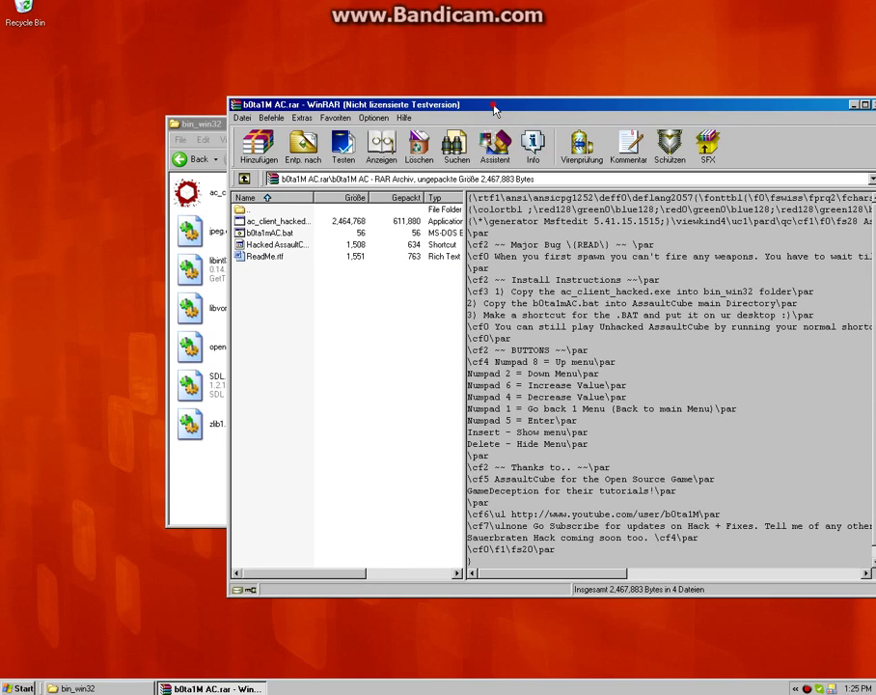
Select the Hacked AssaultCube shortcut in the archive and reposition the archive window so it fits fully on the desktop
drag(495, 110, 456, 116)
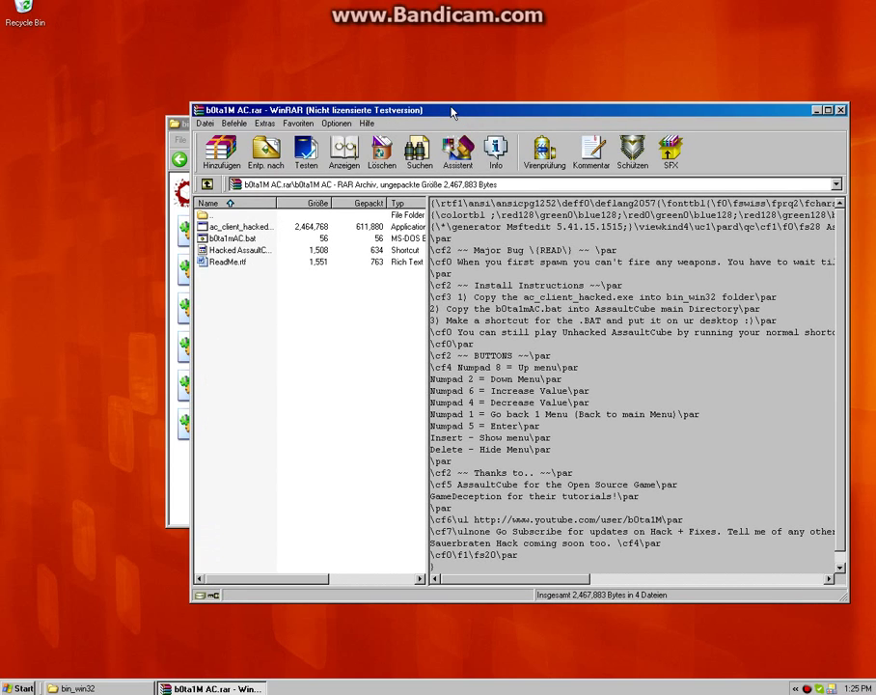
click(248, 253)
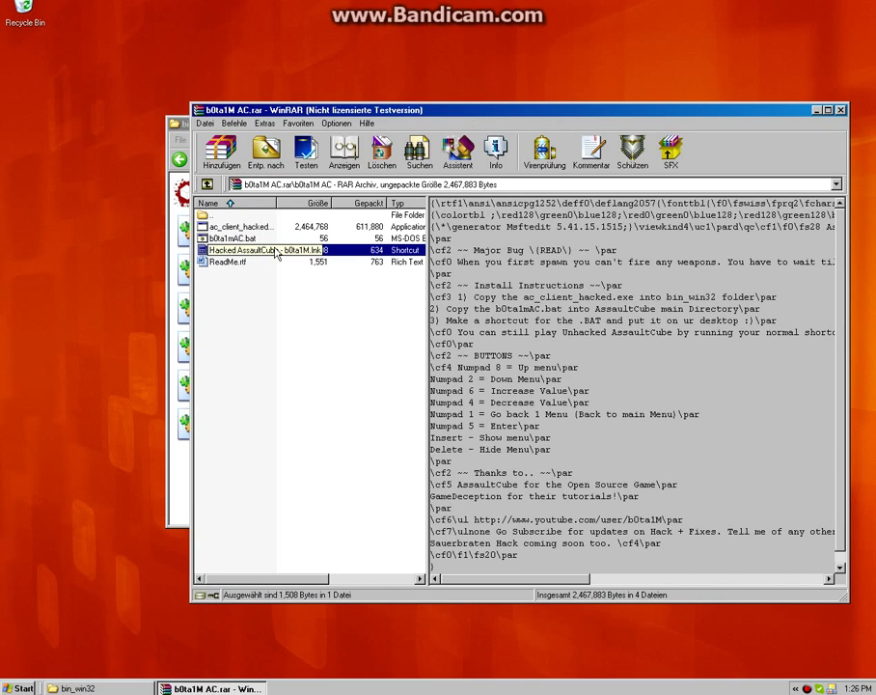
click(44, 326)
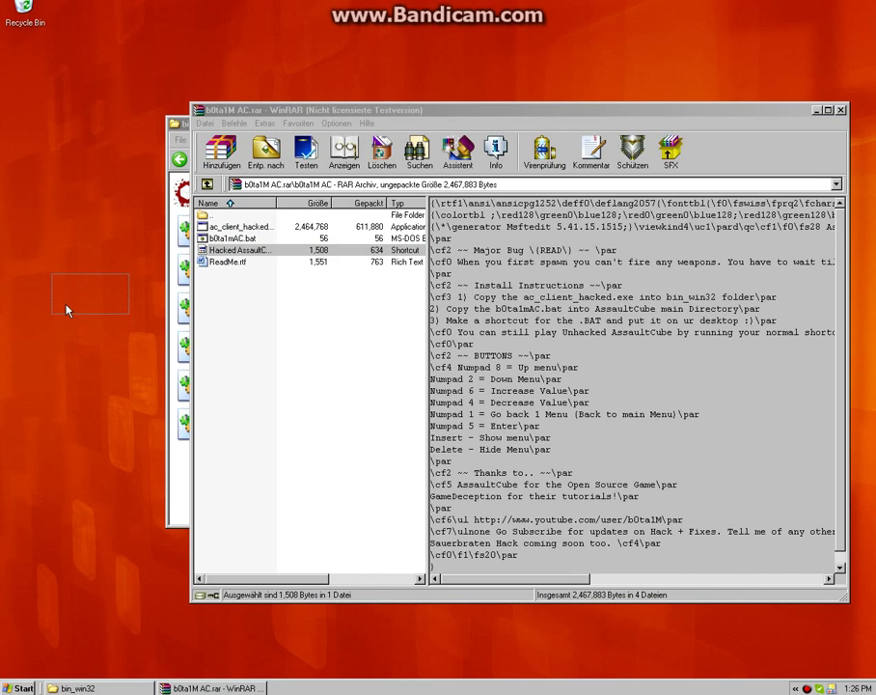
drag(367, 113, 290, 80)
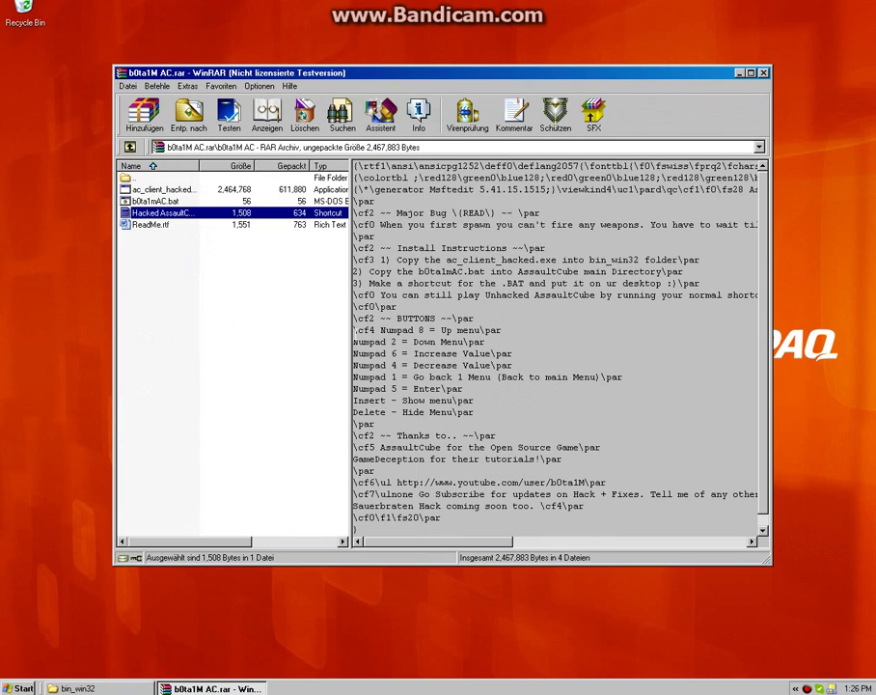
Examine the BUTTONS section of the archive comment, highlighting the lines from Numpad 8 through Delete for the hack menu controls
mouse_move(353, 340)
mouse_down()
mouse_move(435, 400)
mouse_move(555, 416)
mouse_move(514, 377)
mouse_move(463, 353)
mouse_move(469, 344)
mouse_move(359, 351)
mouse_move(354, 341)
mouse_up()
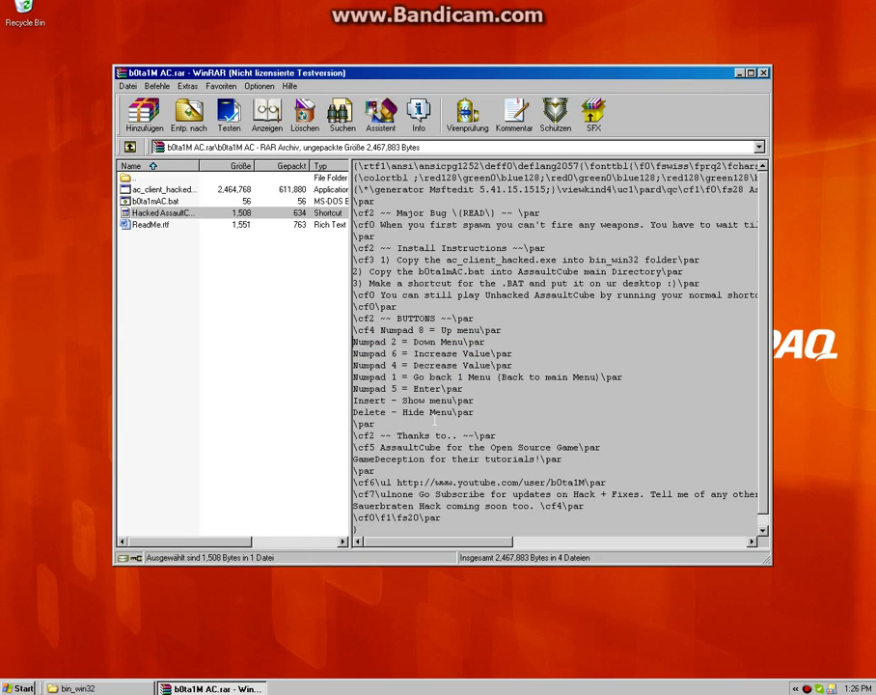
click(489, 426)
double_click(490, 425)
drag(506, 426, 384, 329)
drag(382, 330, 353, 331)
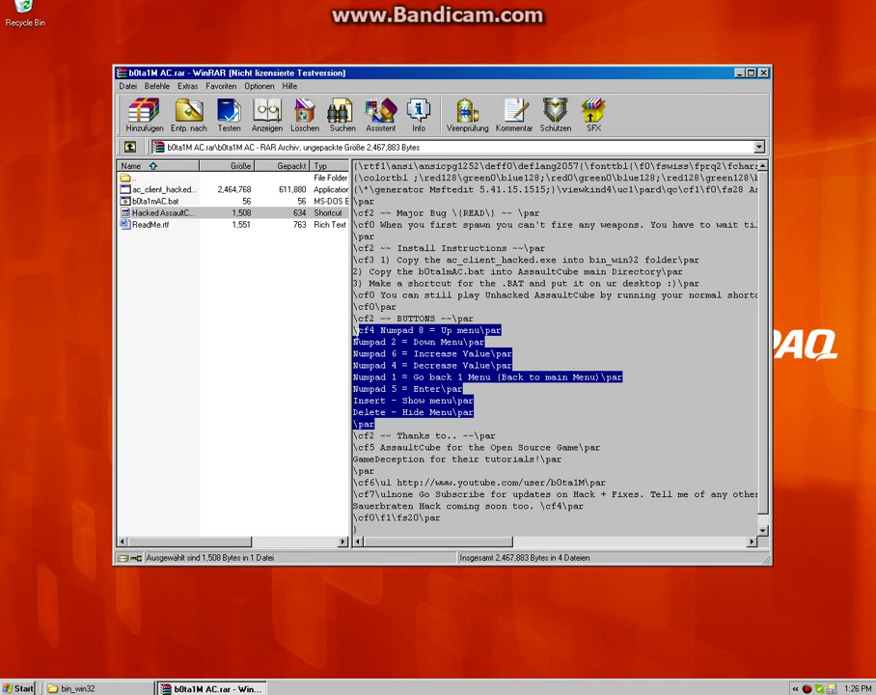
click(345, 329)
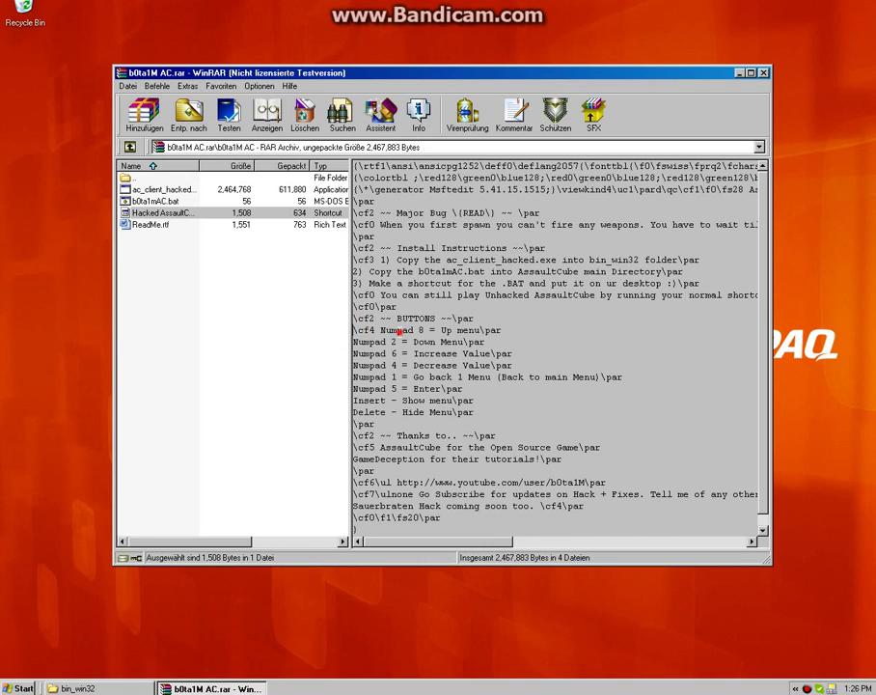
drag(399, 331, 354, 343)
click(568, 413)
click(355, 343)
drag(779, 660, 787, 626)
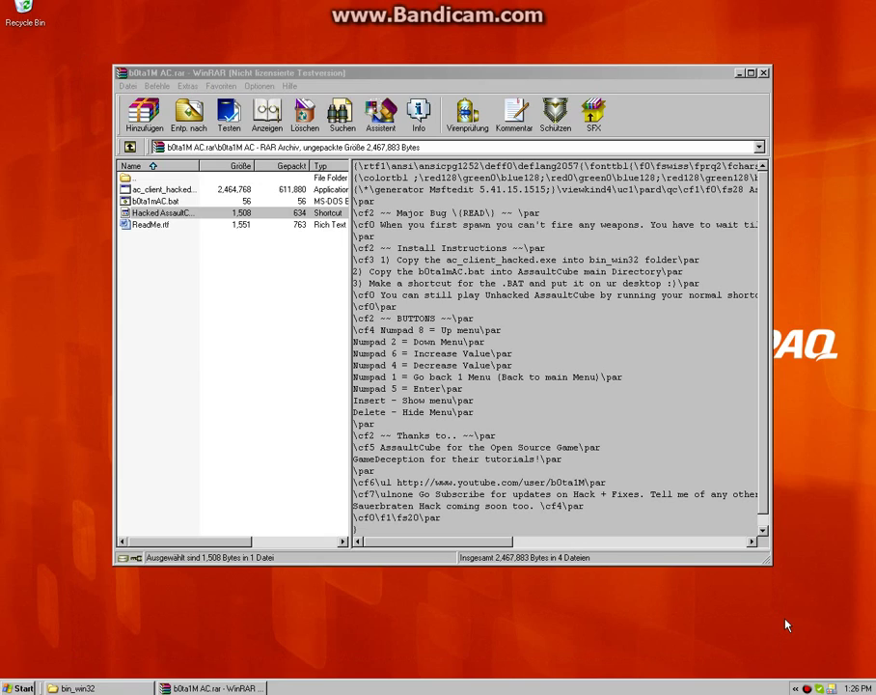